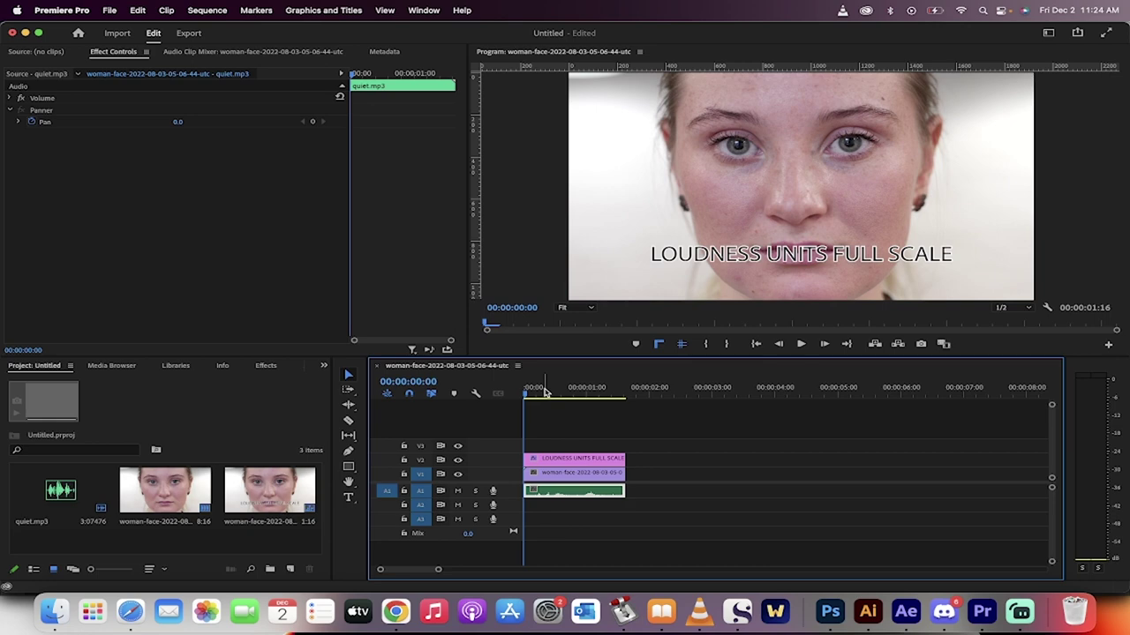
Step: Play the quiet sequence from the start, then make the Audio 1 track taller
{"action": "key", "text": "space"}
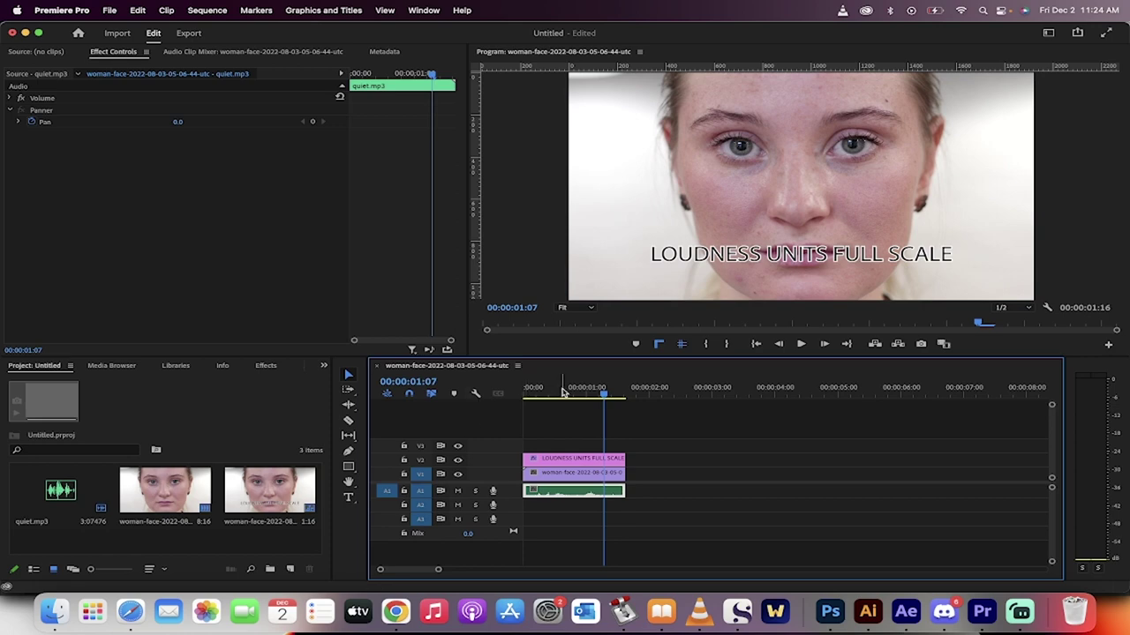
{"action": "left_click_drag", "start_coordinate": [560, 388], "coordinate": [424, 501]}
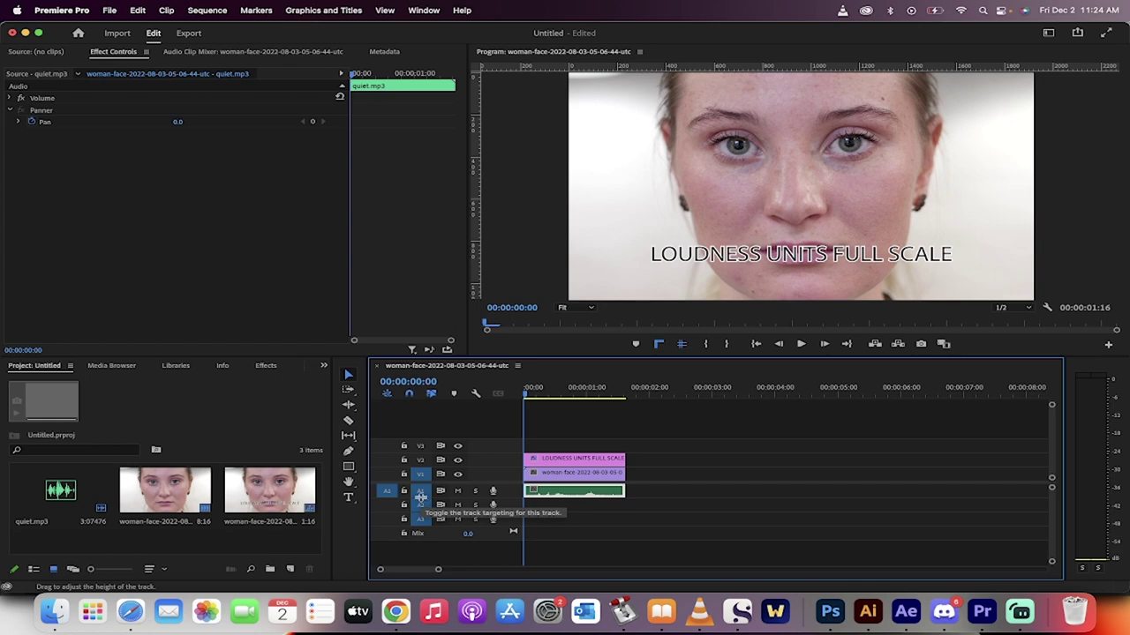
{"action": "left_click_drag", "start_coordinate": [422, 497], "coordinate": [422, 533]}
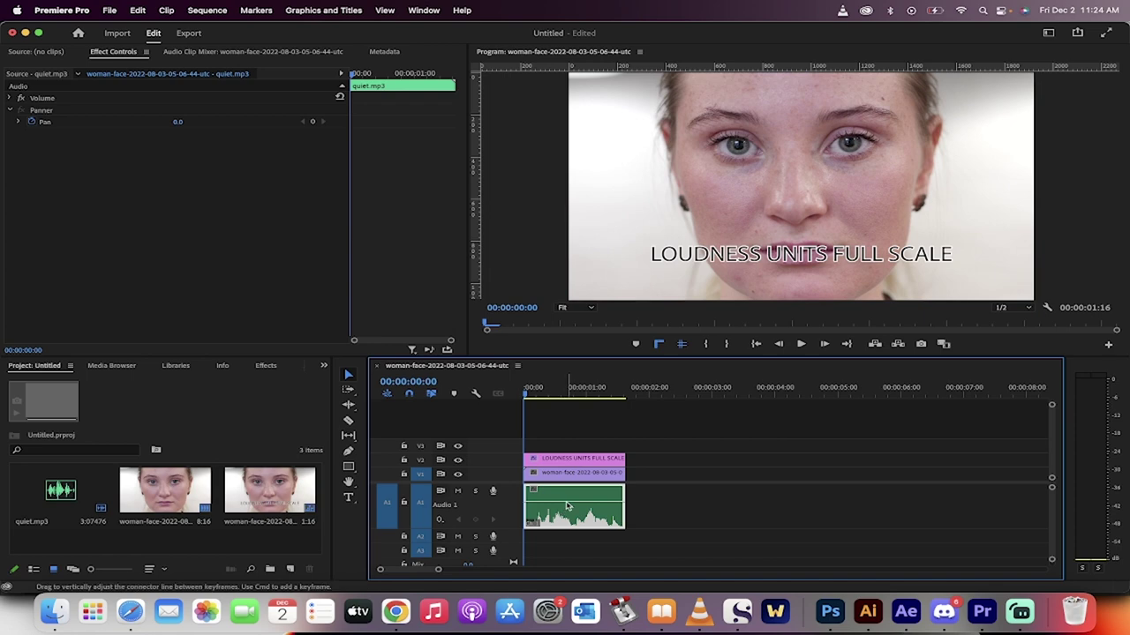
Step: Drag quiet.mp3's volume line down, then raise it to +6.0 dB
{"action": "mouse_move", "coordinate": [567, 506]}
{"action": "left_click_drag", "start_coordinate": [567, 506], "coordinate": [568, 520]}
{"action": "left_click_drag", "start_coordinate": [567, 521], "coordinate": [567, 495]}
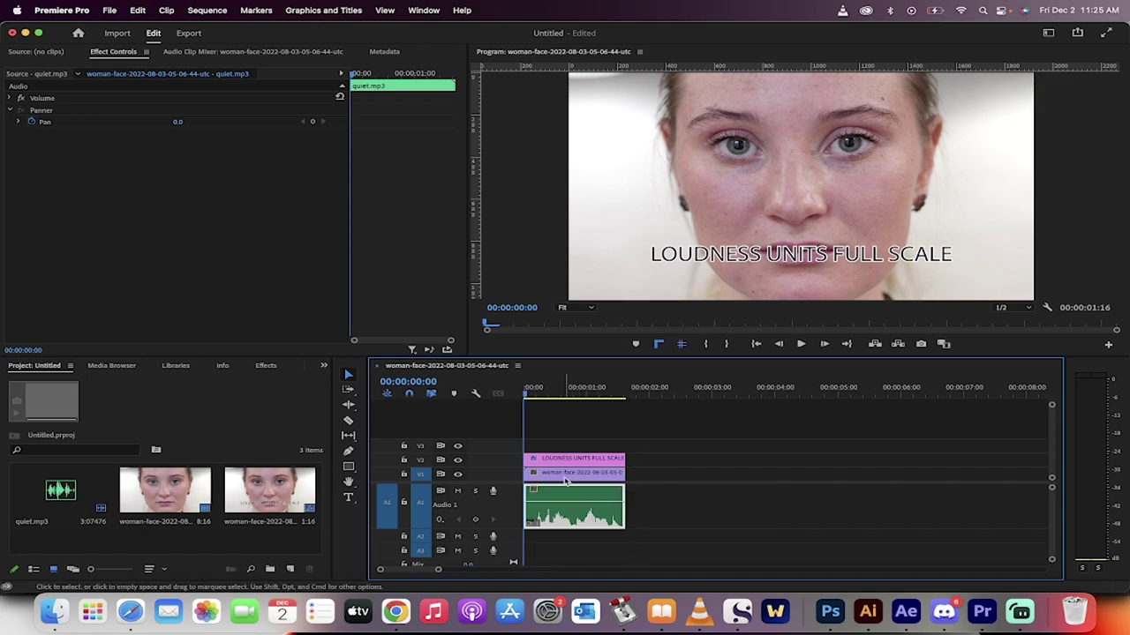
Step: Zoom in and normalize quiet.mp3's max peak in Audio Gain for a taller waveform
{"action": "key", "text": "="}
{"action": "key", "text": "="}
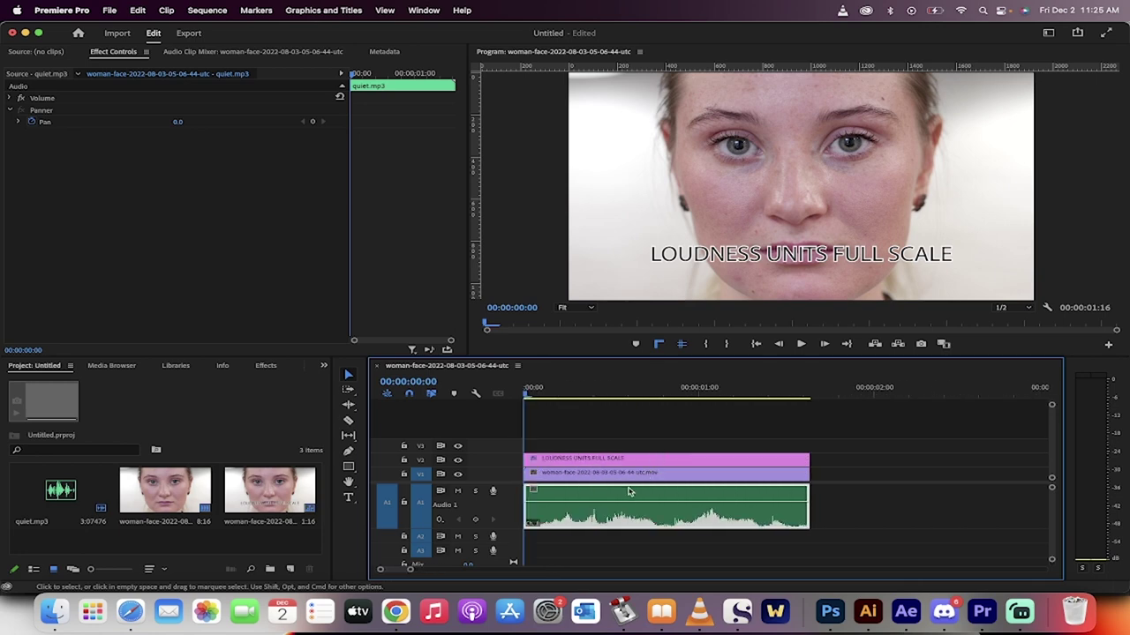
{"action": "left_click", "coordinate": [562, 441]}
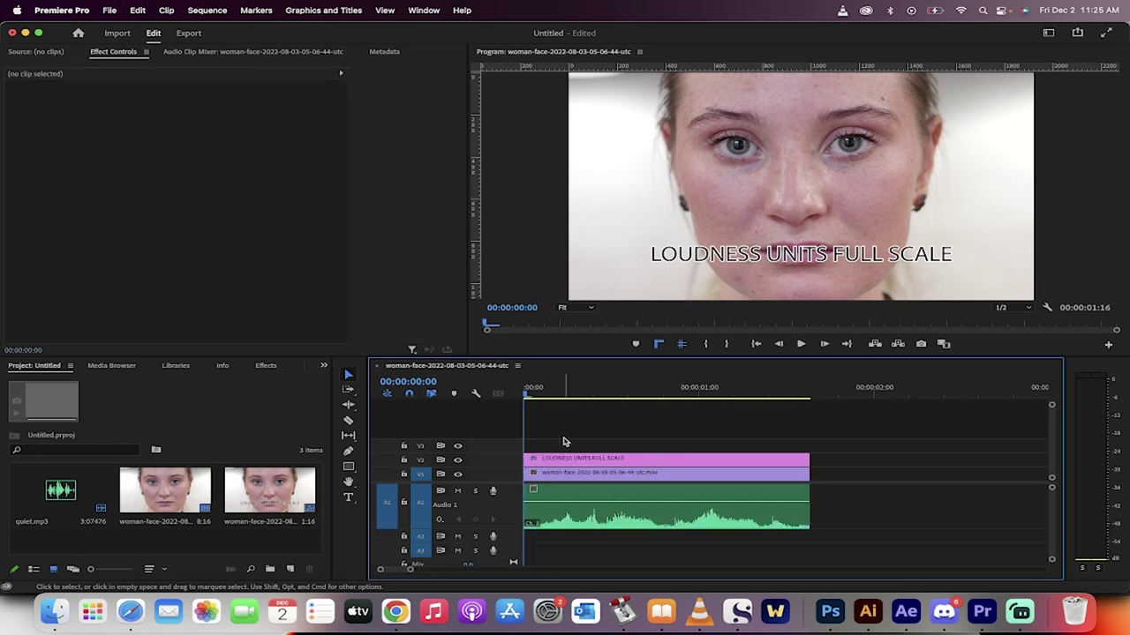
{"action": "right_click", "coordinate": [577, 494]}
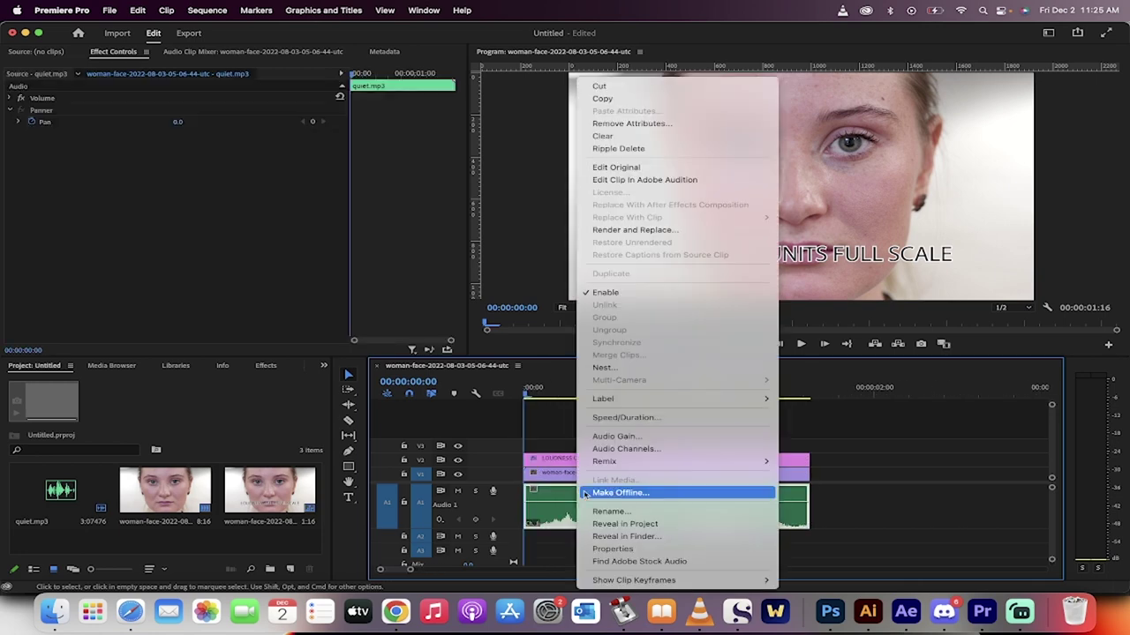
{"action": "left_click", "coordinate": [634, 438]}
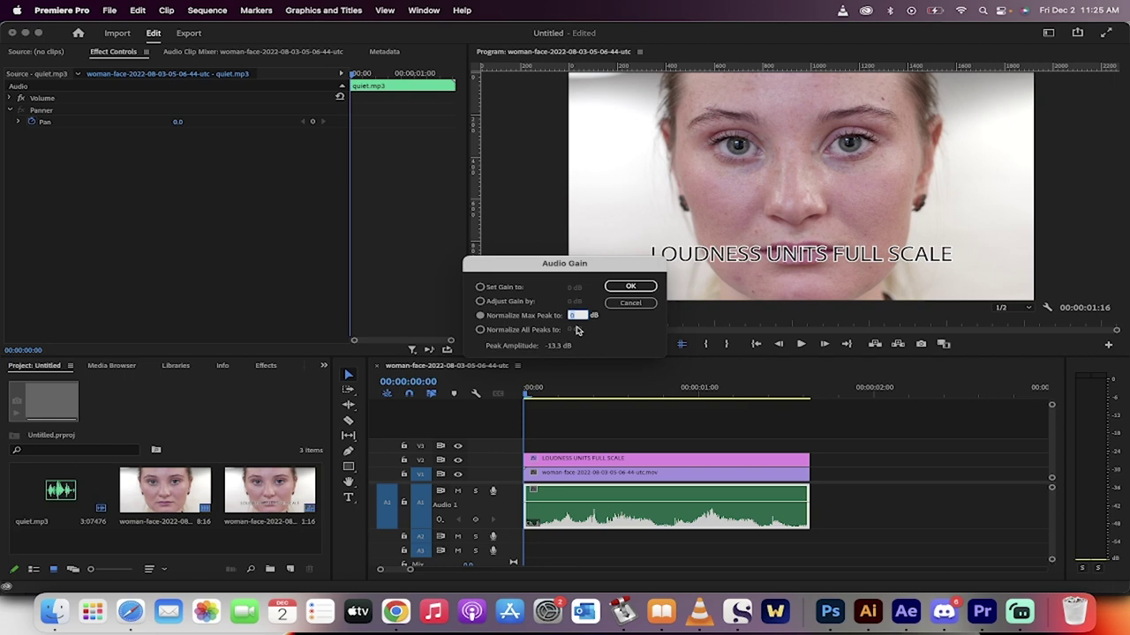
{"action": "type", "text": "-2"}
{"action": "left_click", "coordinate": [631, 289]}
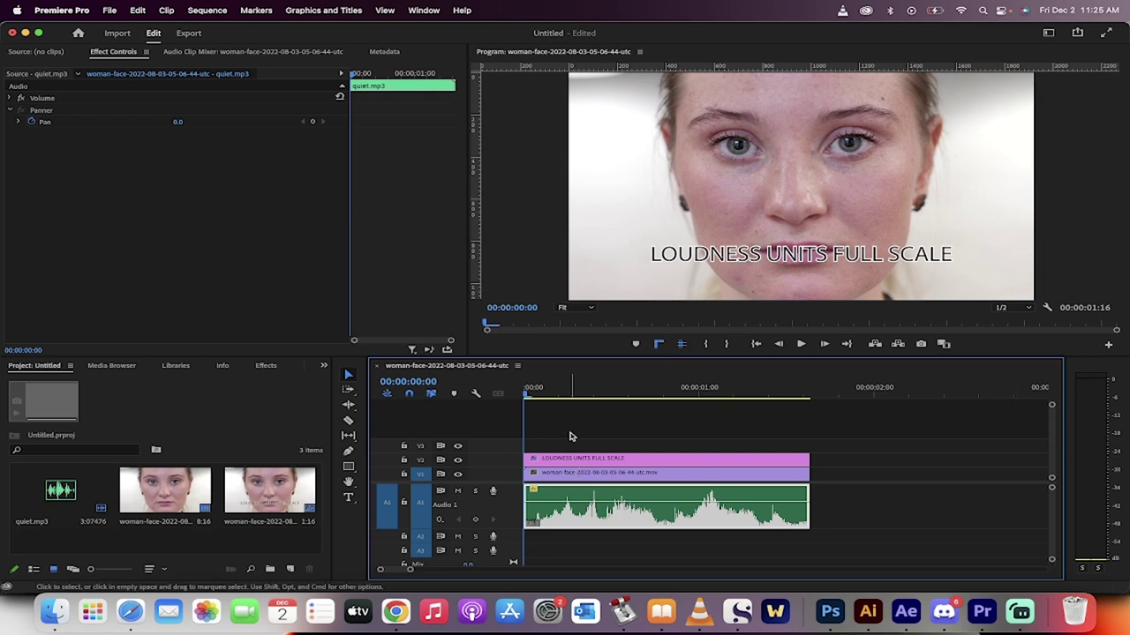
Step: Preview the normalized clip, mute track A1, and return the playhead to the start
{"action": "key", "text": "space"}
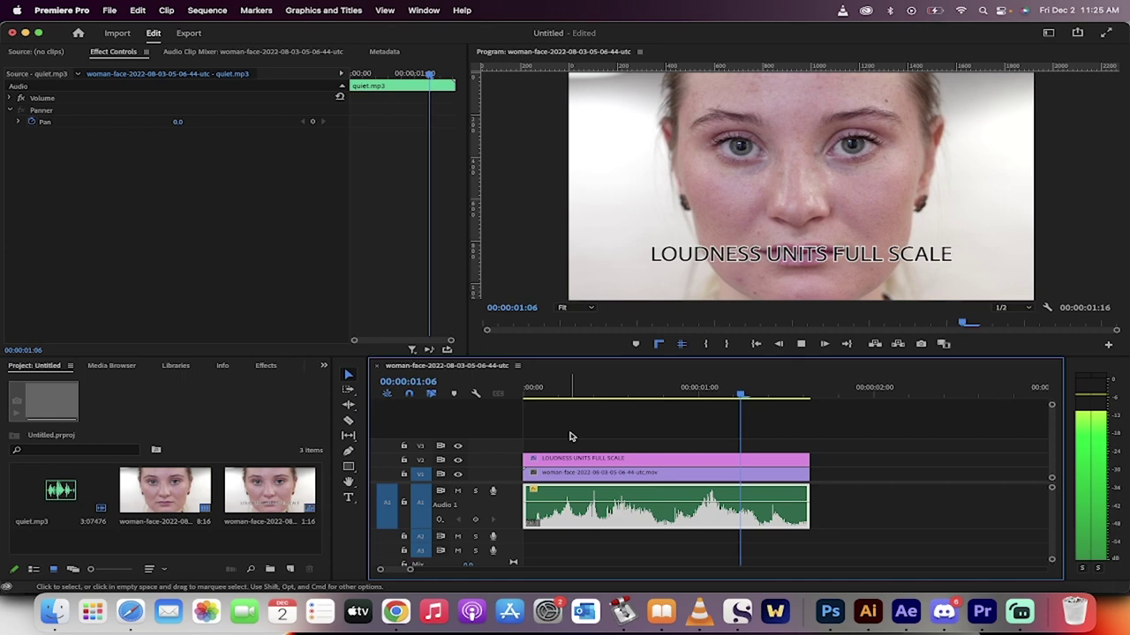
{"action": "key", "text": "space"}
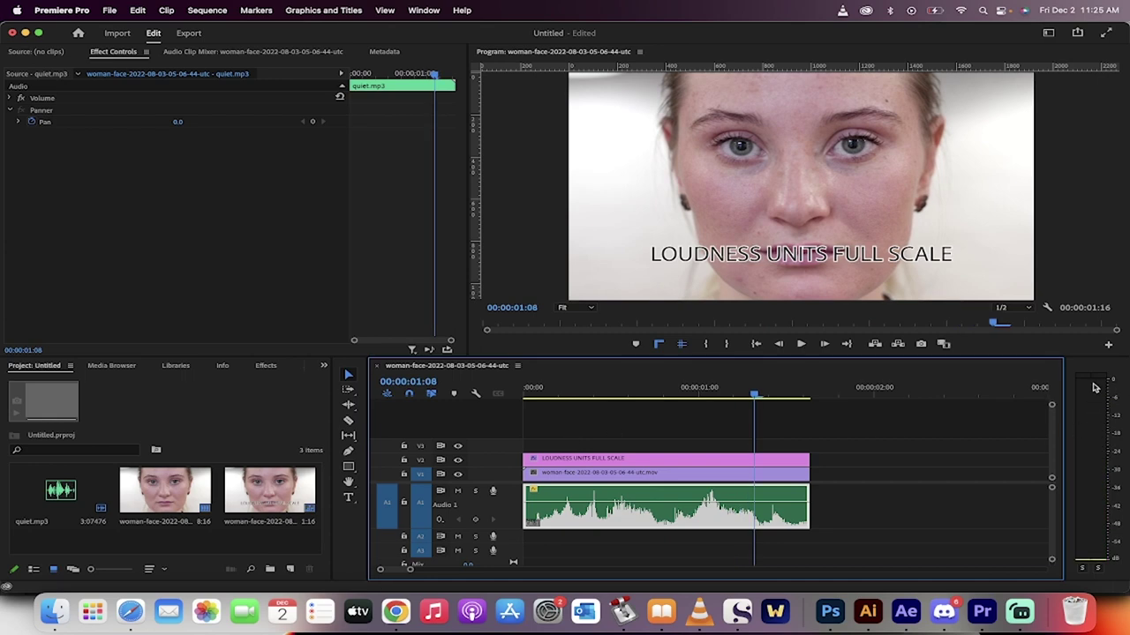
{"action": "left_click", "coordinate": [458, 492]}
{"action": "key", "text": "Home"}
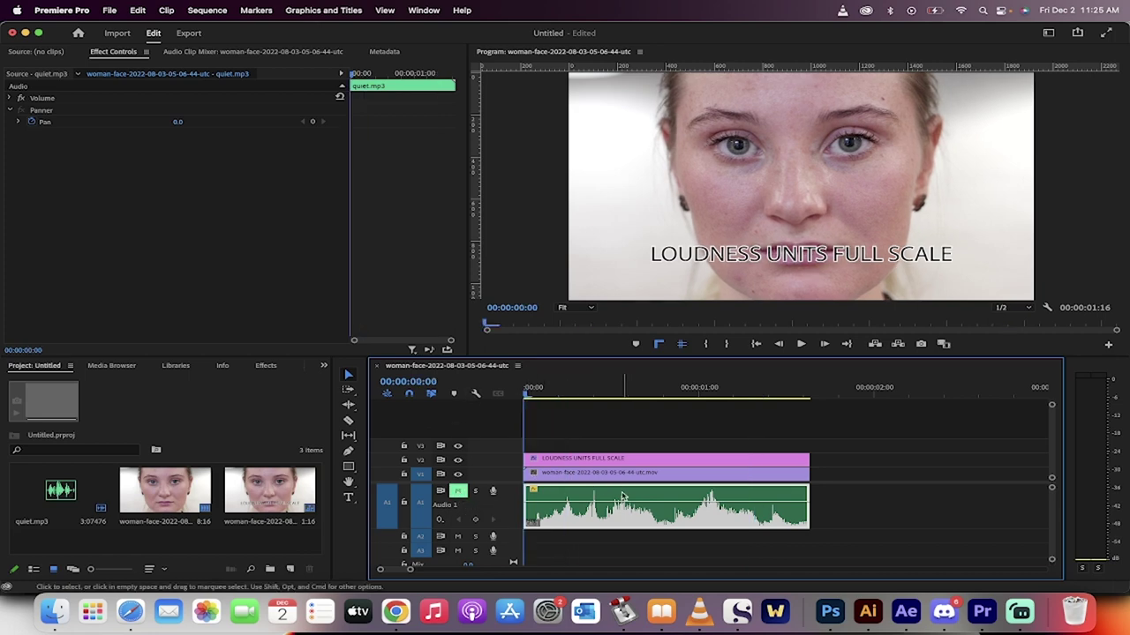
{"action": "mouse_move", "coordinate": [638, 503]}
Step: Add three volume keyframes on quiet.mp3 and set the middle one to 7.5 dB near 00:00:00:19
{"action": "scroll", "coordinate": [664, 526], "scroll_direction": "up", "scroll_amount": 3}
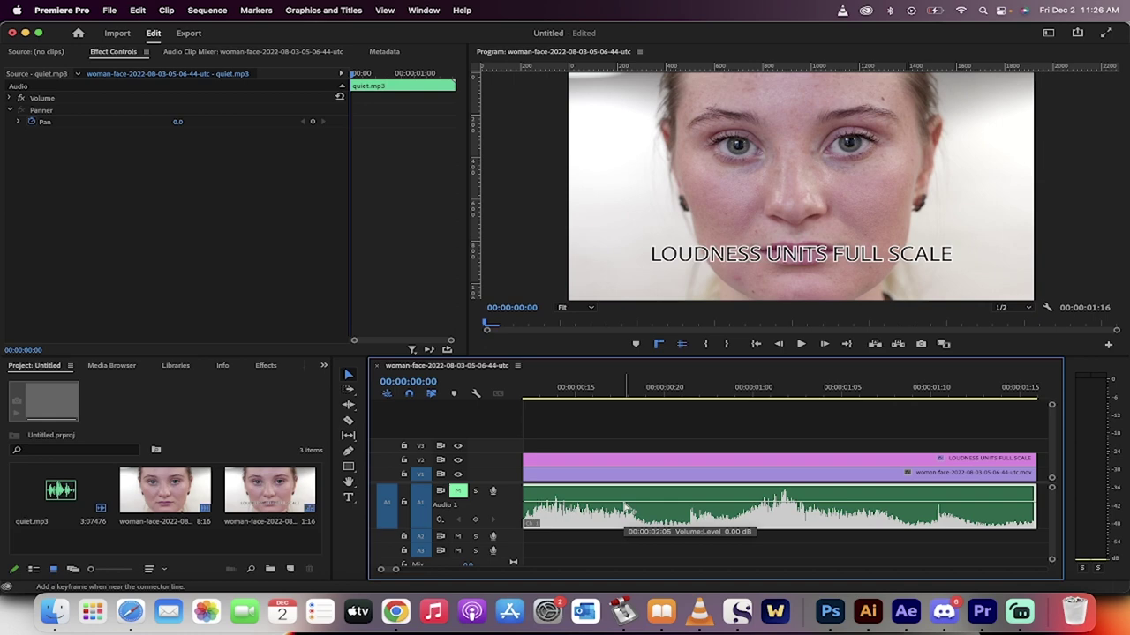
{"action": "left_click", "coordinate": [623, 503], "text": "super"}
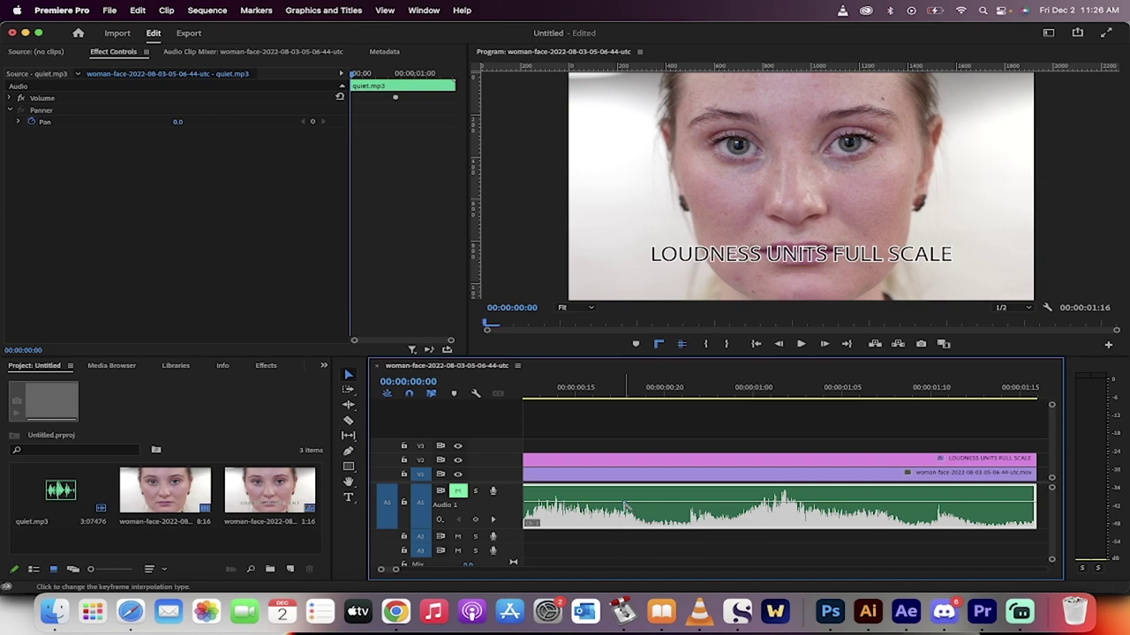
{"action": "left_click", "coordinate": [688, 503], "text": "super"}
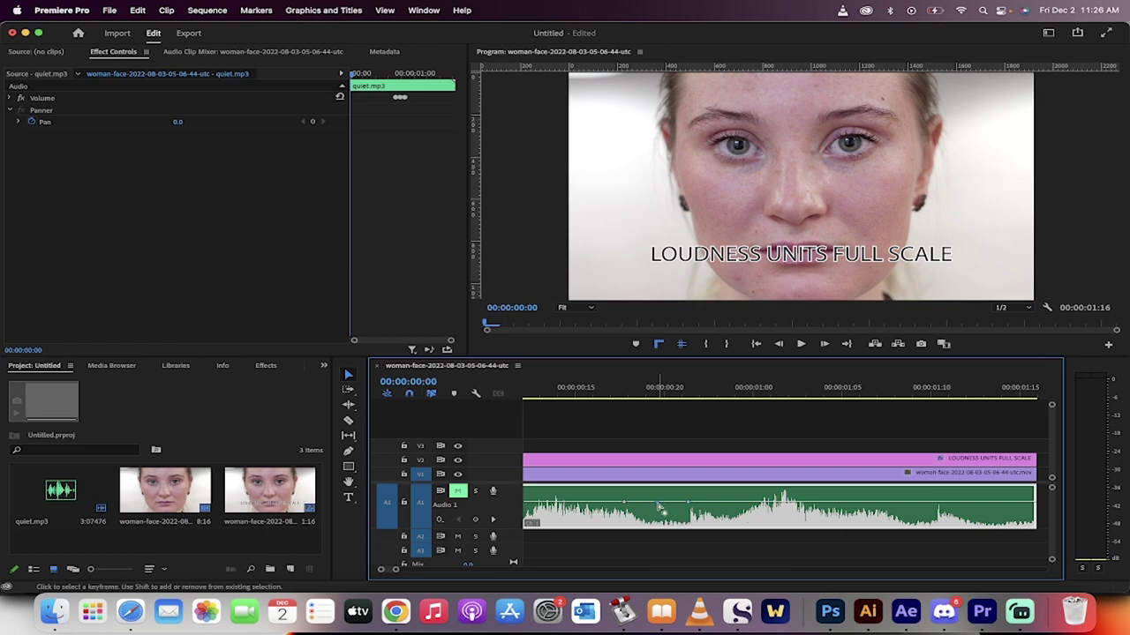
{"action": "left_click", "coordinate": [658, 506], "text": "super"}
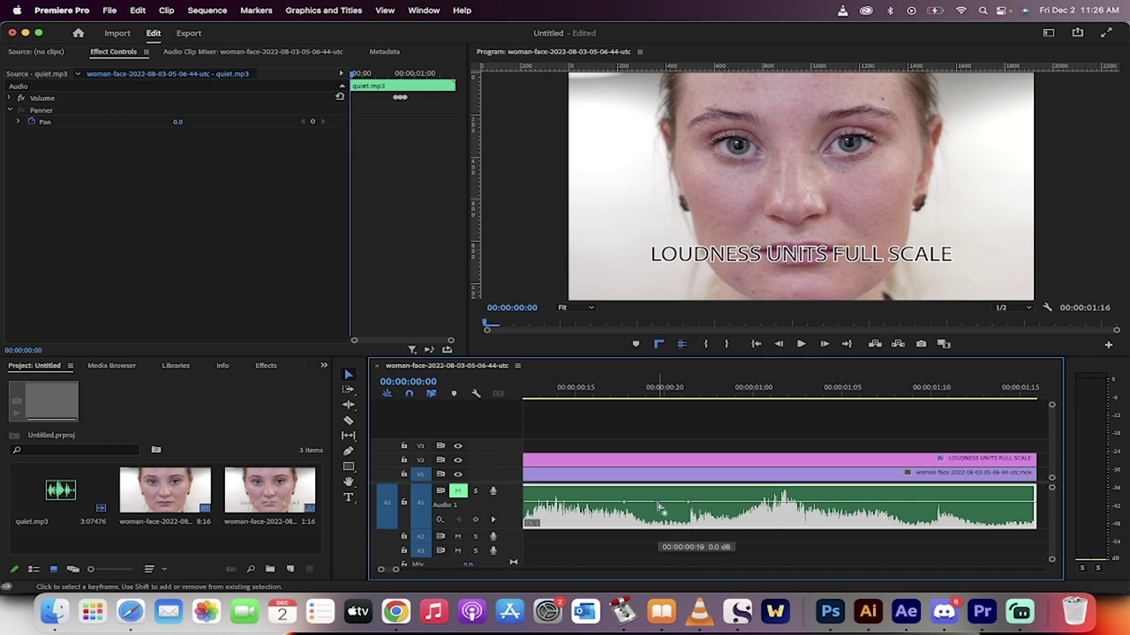
{"action": "left_click_drag", "start_coordinate": [657, 506], "coordinate": [656, 496]}
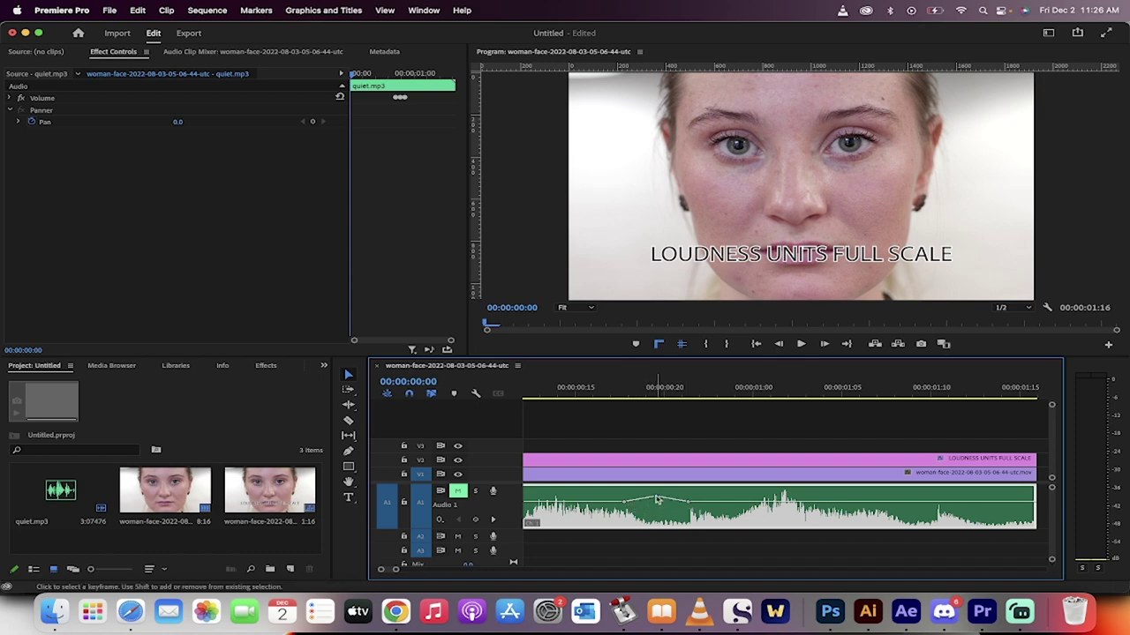
{"action": "left_click_drag", "start_coordinate": [656, 497], "coordinate": [624, 504]}
{"action": "left_click", "coordinate": [624, 501]}
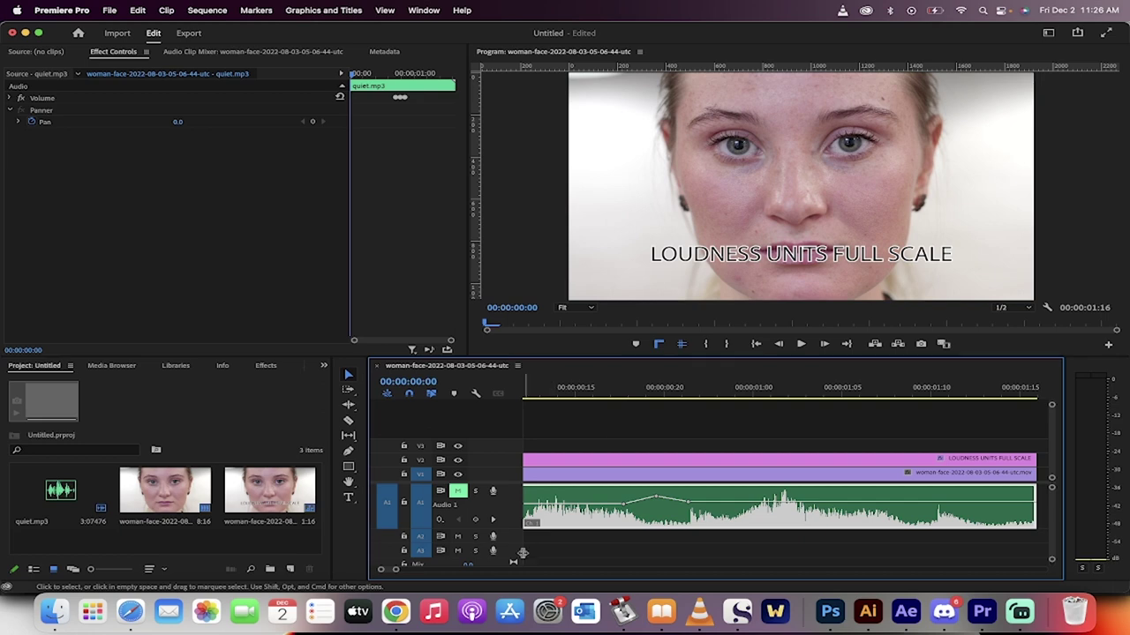
Step: Zoom out, select quiet.mp3, and switch to the Audio workspace via Window > Workspaces
{"action": "key", "text": "minus"}
{"action": "key", "text": "minus"}
{"action": "key", "text": "minus"}
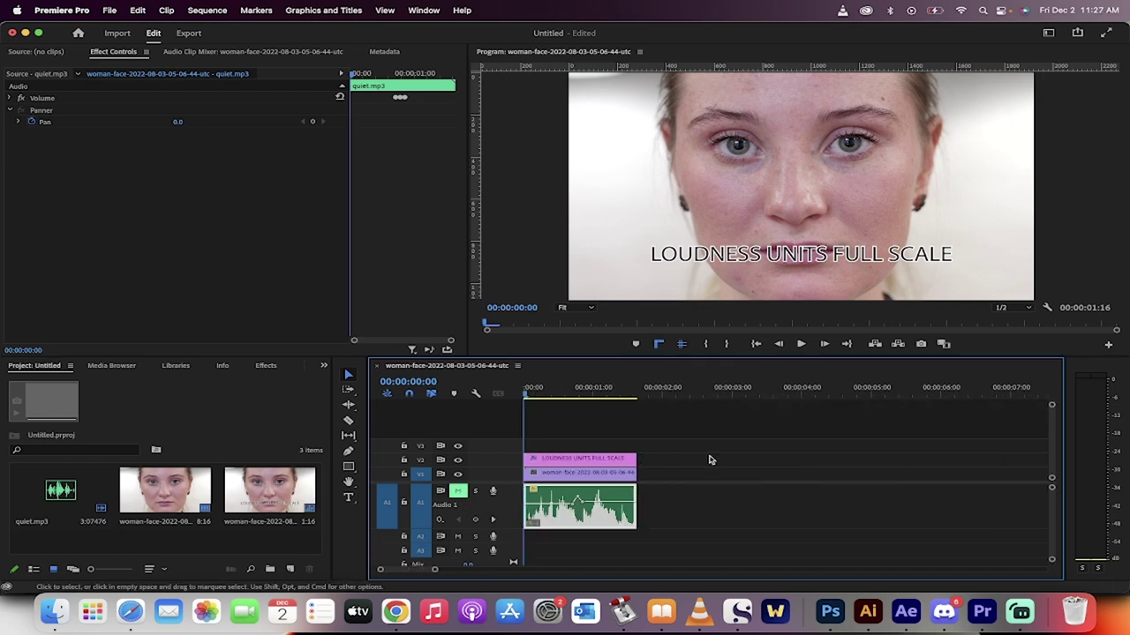
{"action": "left_click", "coordinate": [583, 423]}
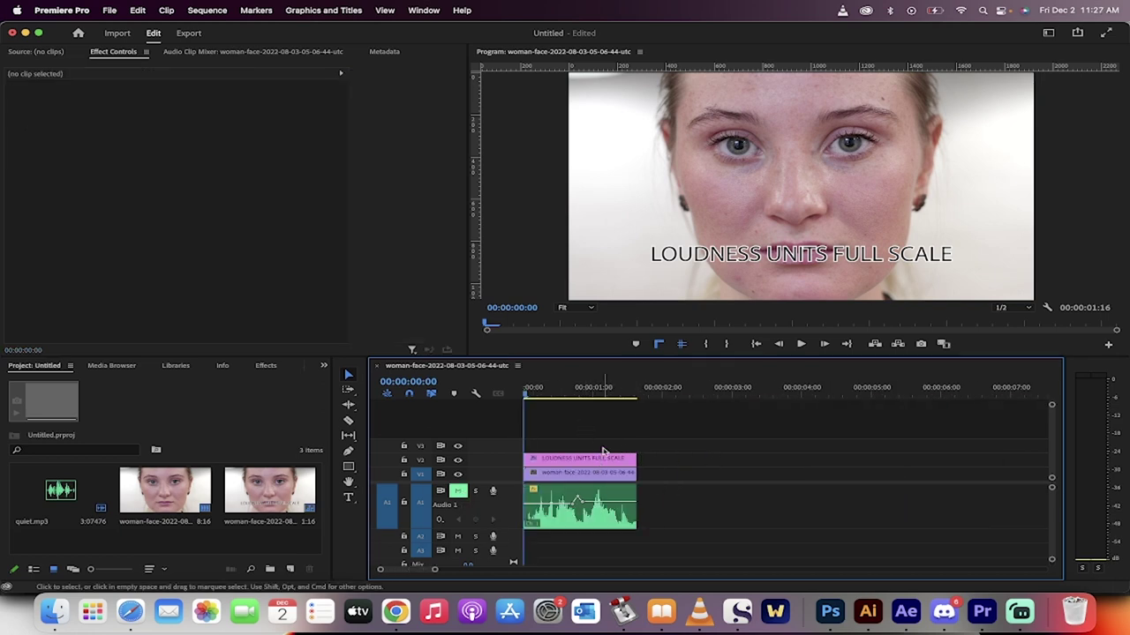
{"action": "left_click", "coordinate": [554, 512]}
{"action": "left_click", "coordinate": [425, 10]}
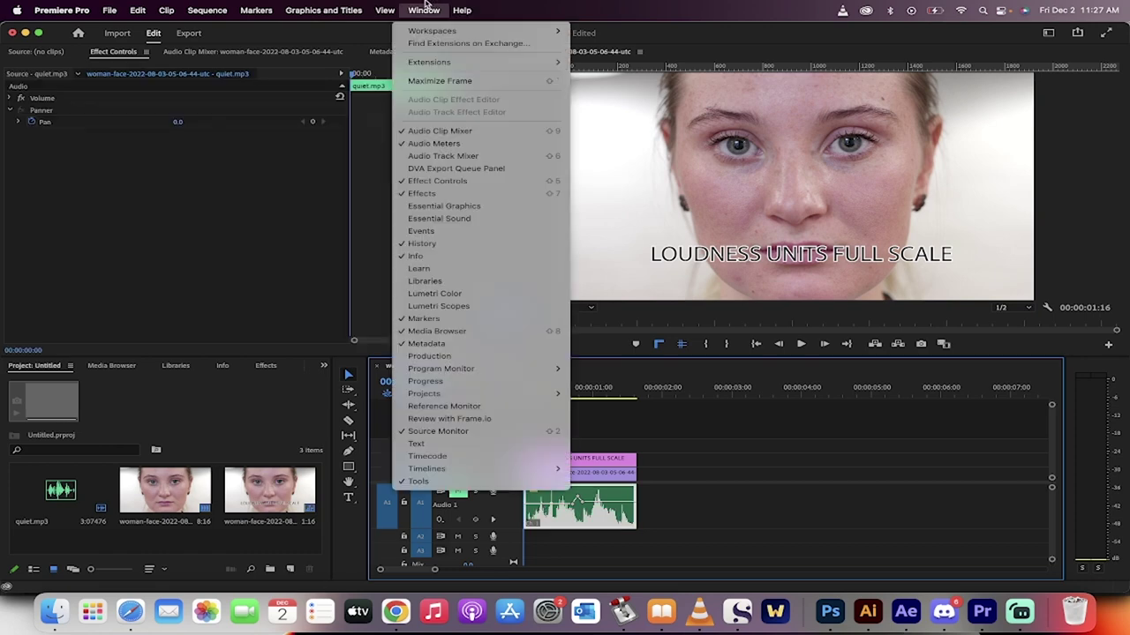
{"action": "mouse_move", "coordinate": [430, 30]}
{"action": "left_click", "coordinate": [632, 56]}
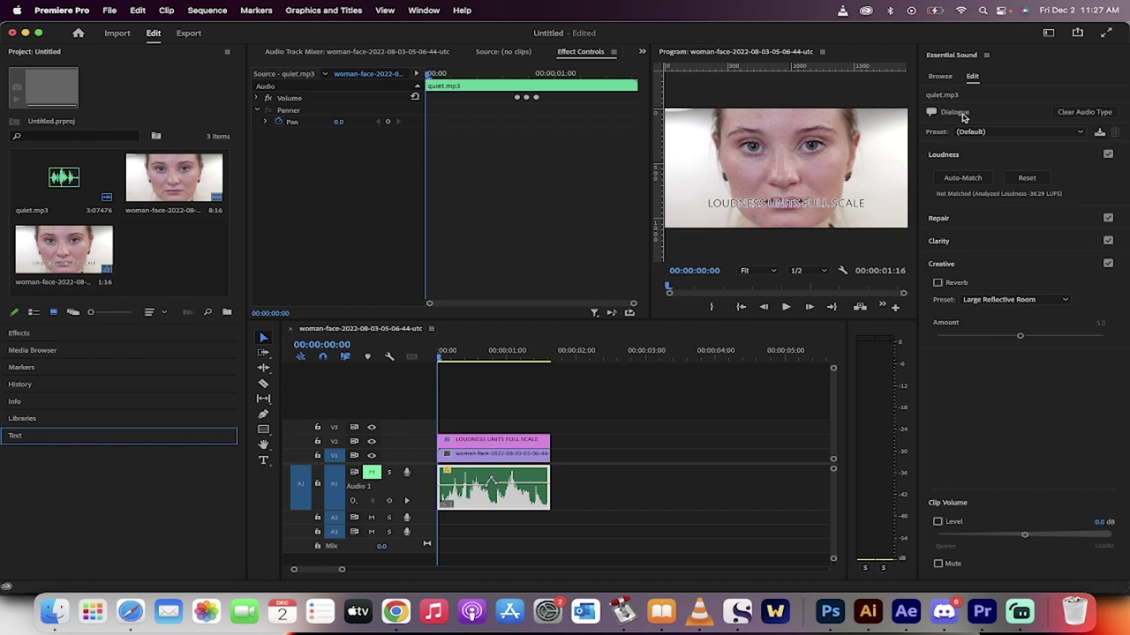
Step: In Essential Sound's Loudness section, Auto-Match quiet.mp3 from -36.29 to -23.00 LUFS
{"action": "left_click", "coordinate": [959, 117]}
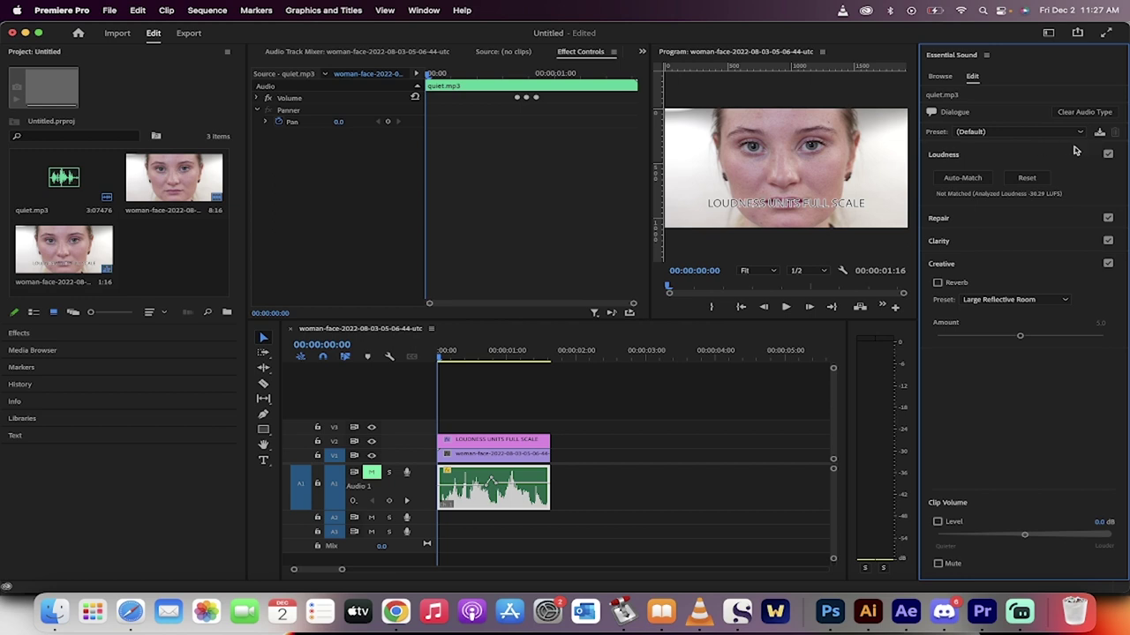
{"action": "left_click", "coordinate": [963, 154]}
{"action": "left_click", "coordinate": [964, 155]}
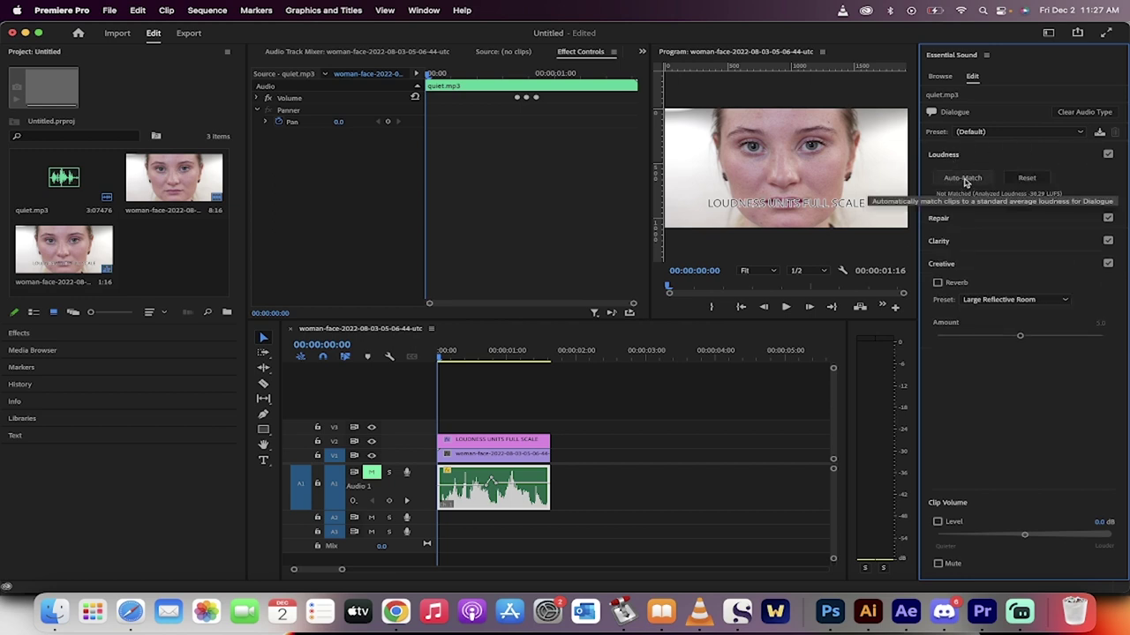
{"action": "left_click", "coordinate": [964, 179]}
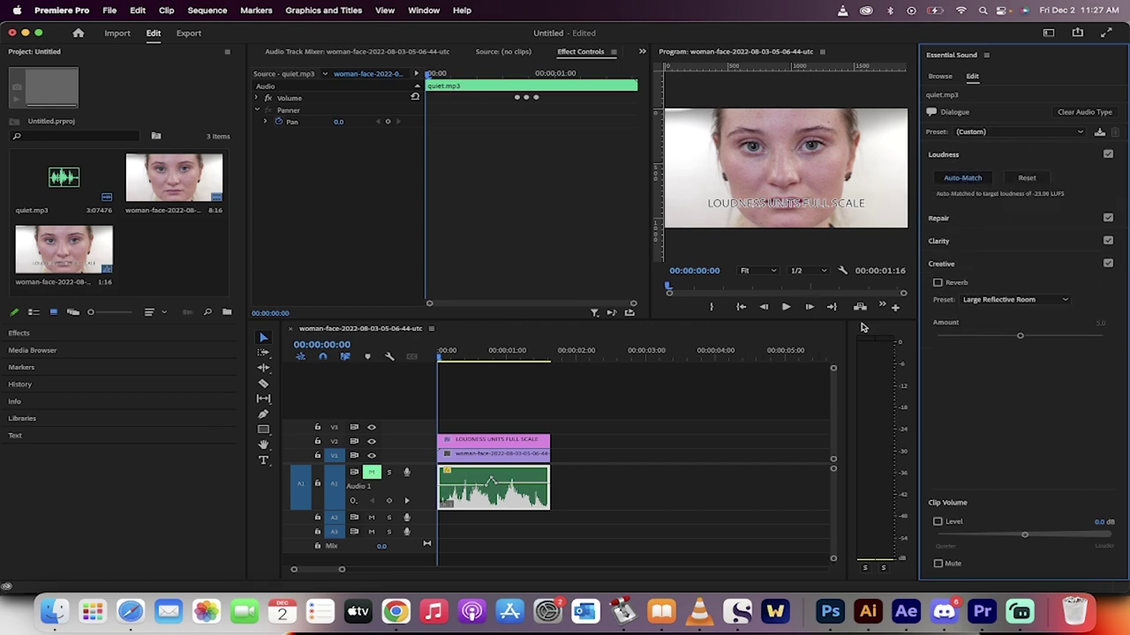